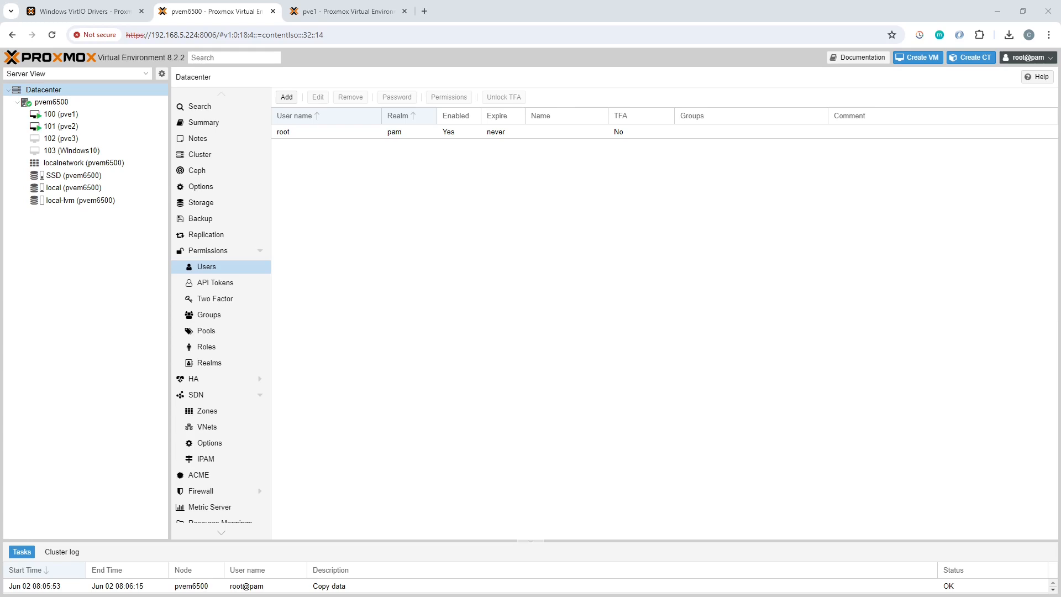
# Step: Start creating a virtual machine on node pvem6500 and name it ubuntu2404
pyautogui.click(630, 292)
pyautogui.click(62, 102)
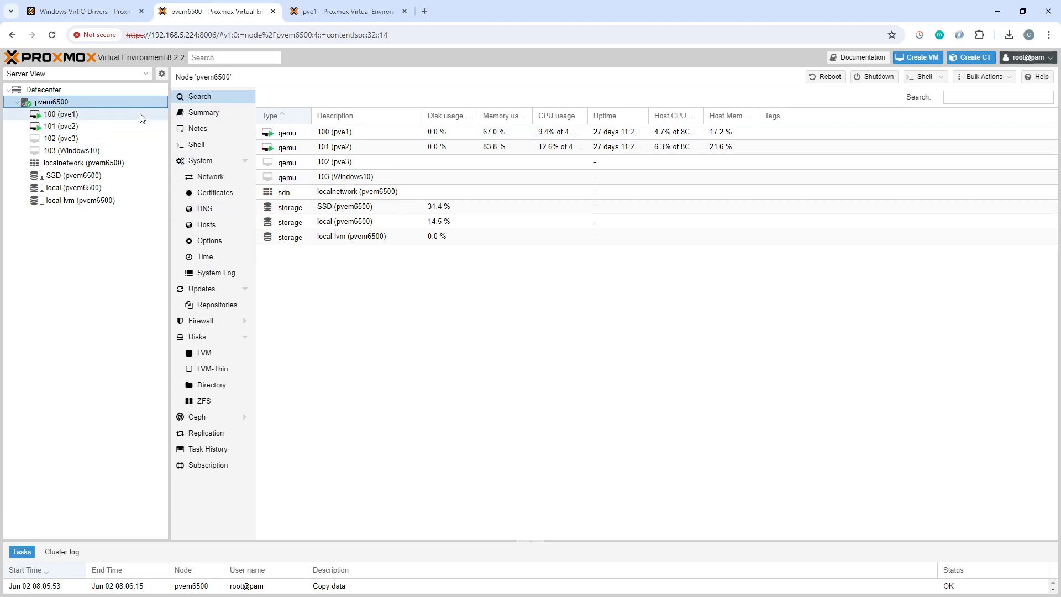
pyautogui.rightClick(66, 108)
pyautogui.click(97, 132)
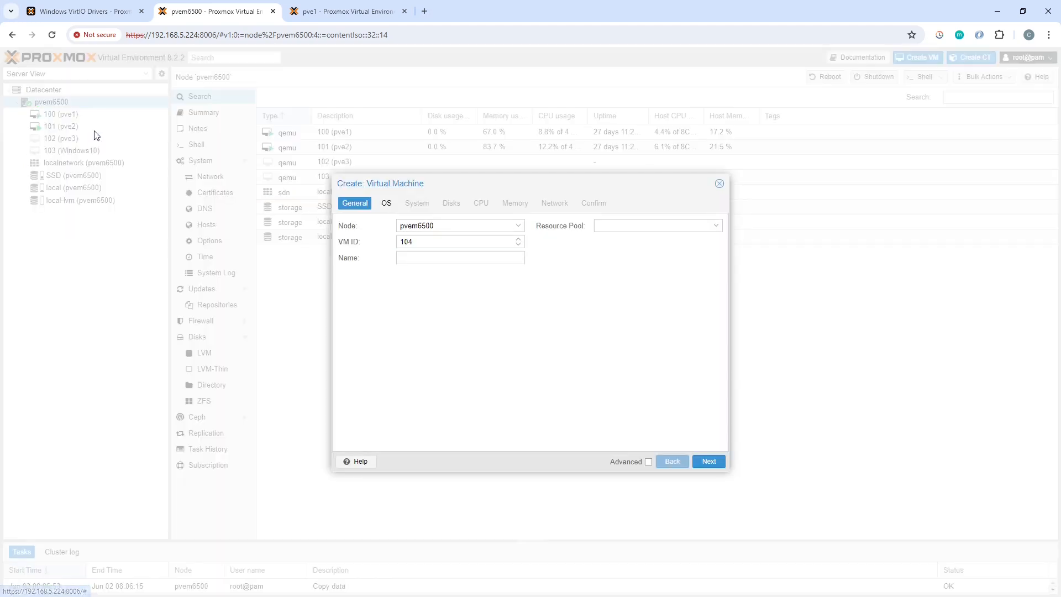
pyautogui.click(496, 256)
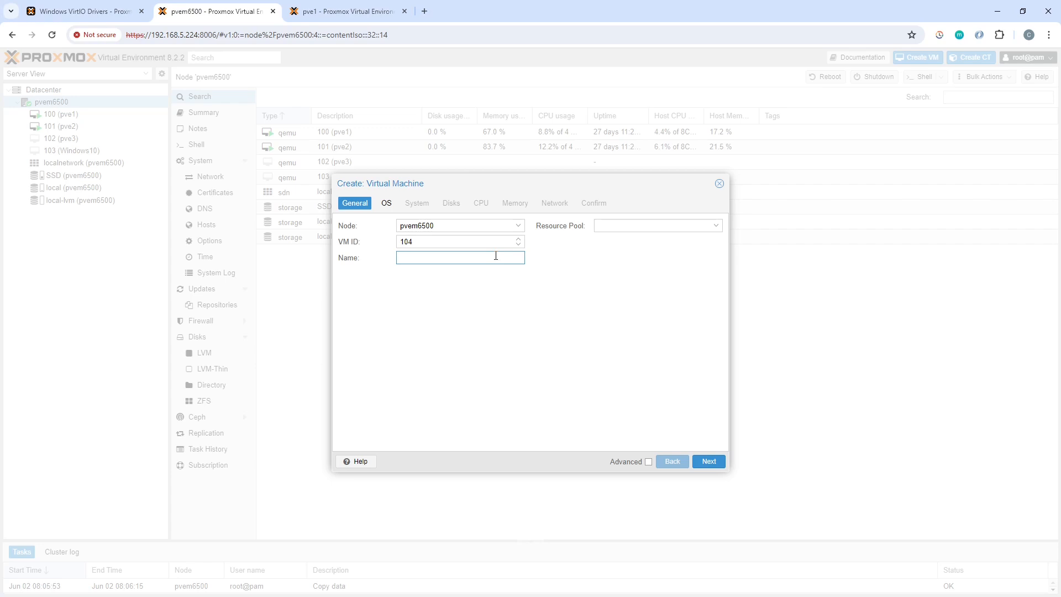
pyautogui.write('ubuntu2404')
pyautogui.click(715, 465)
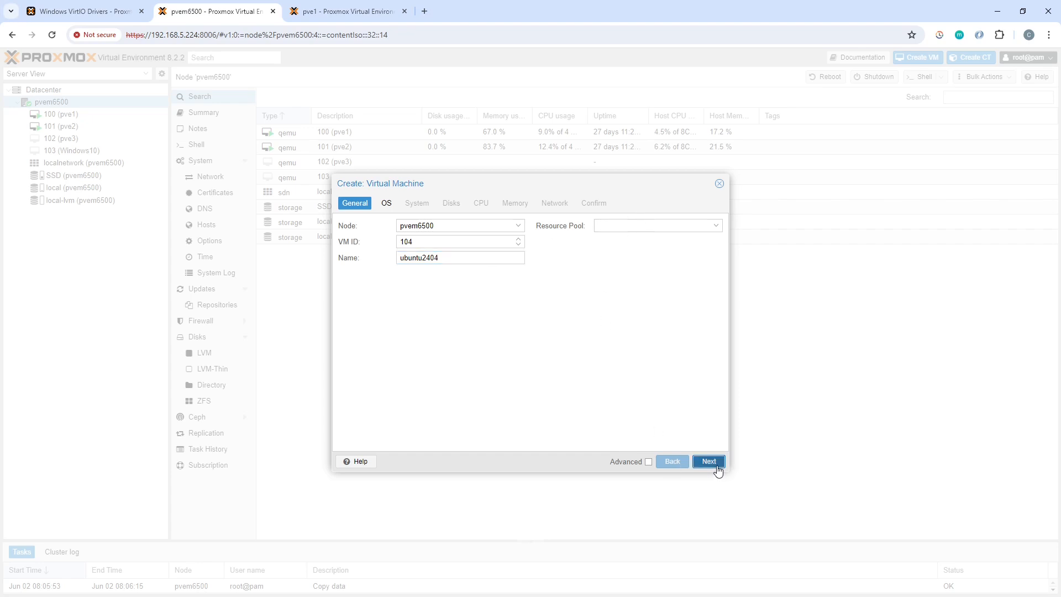
# Step: Choose ubuntu-24.04-live-server-amd64.iso as the new VM's installation image and enable the Qemu Agent
pyautogui.click(512, 258)
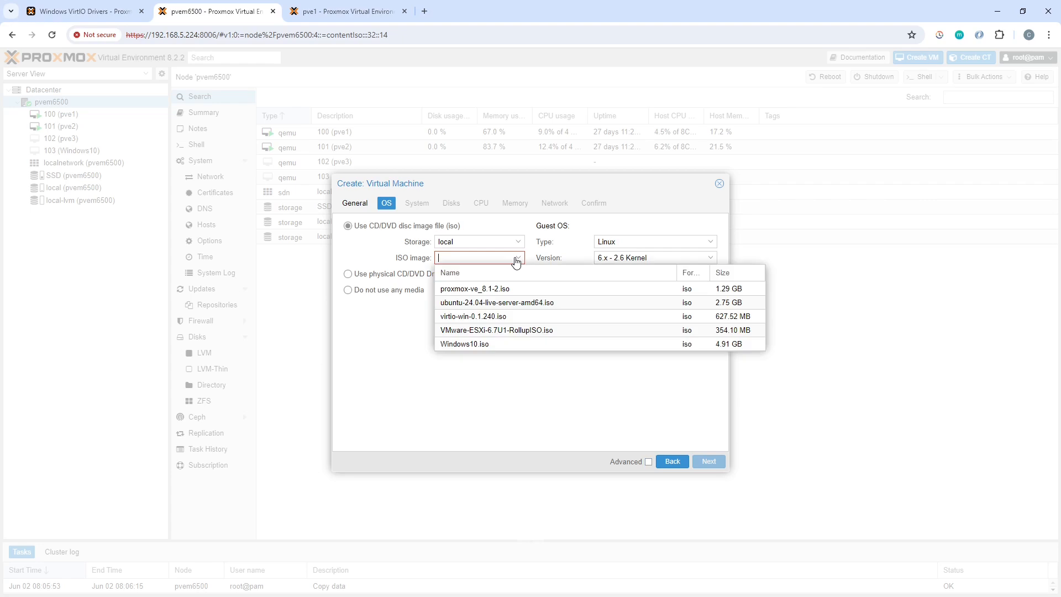
pyautogui.click(525, 303)
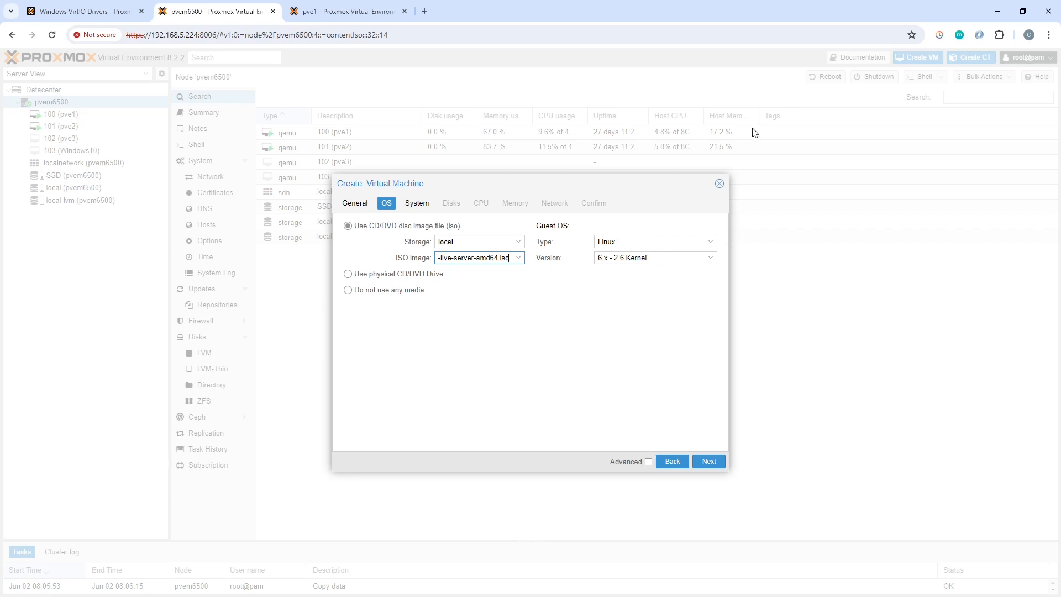
pyautogui.click(714, 461)
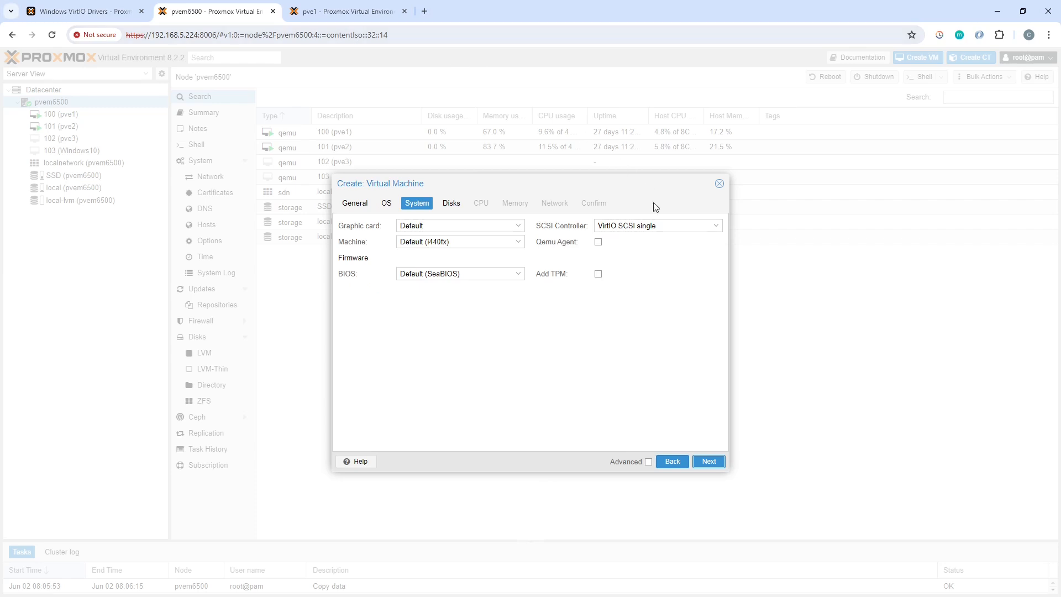
pyautogui.click(598, 243)
pyautogui.click(707, 461)
# Step: Set the VM's SCSI disk size to 64 GiB and its cache mode to Write back
pyautogui.click(504, 301)
pyautogui.press('BackSpace')
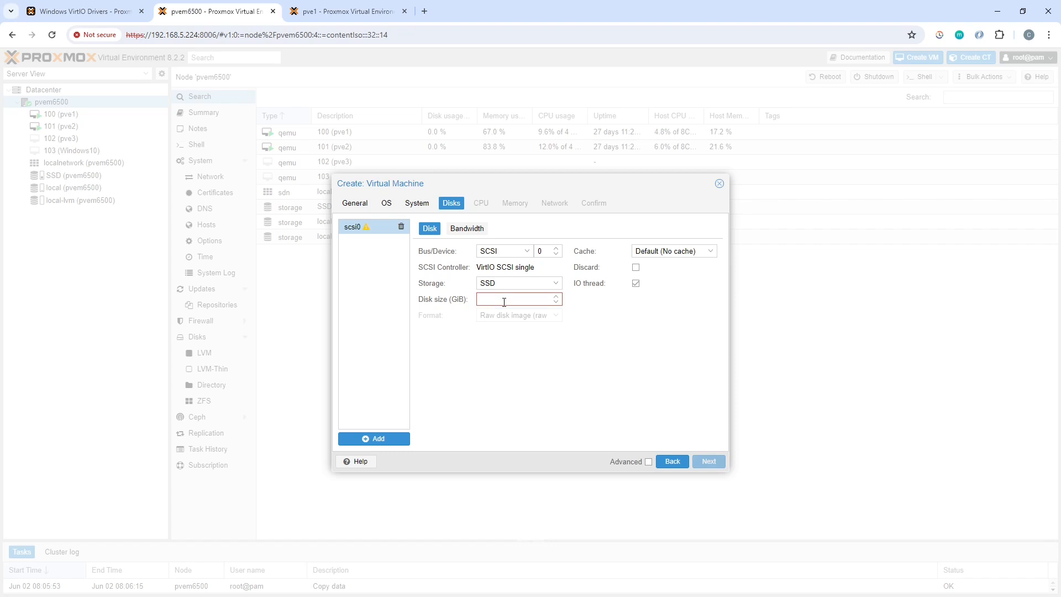
pyautogui.write('64')
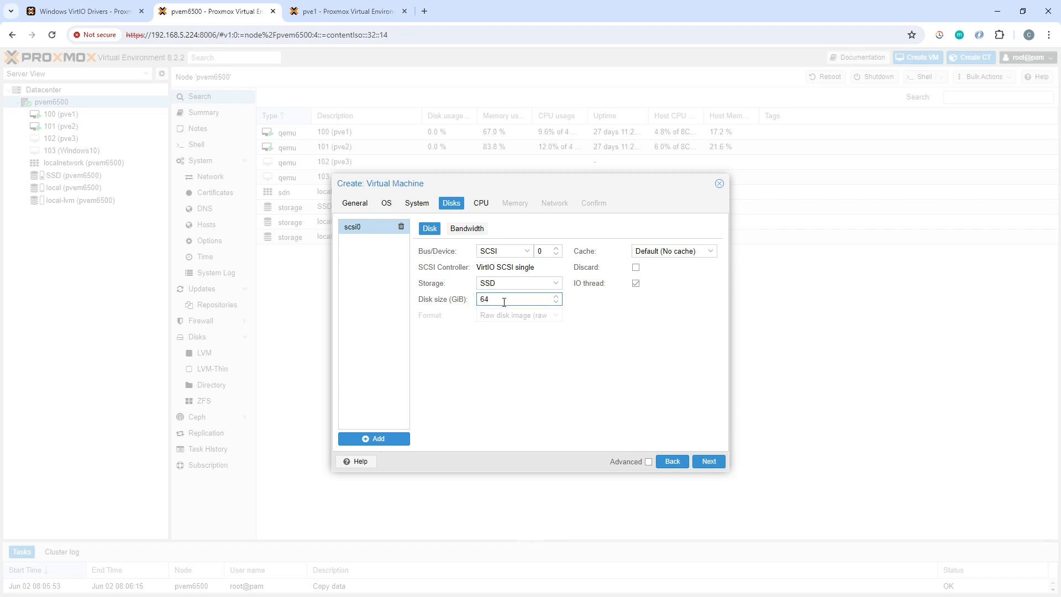
pyautogui.click(664, 253)
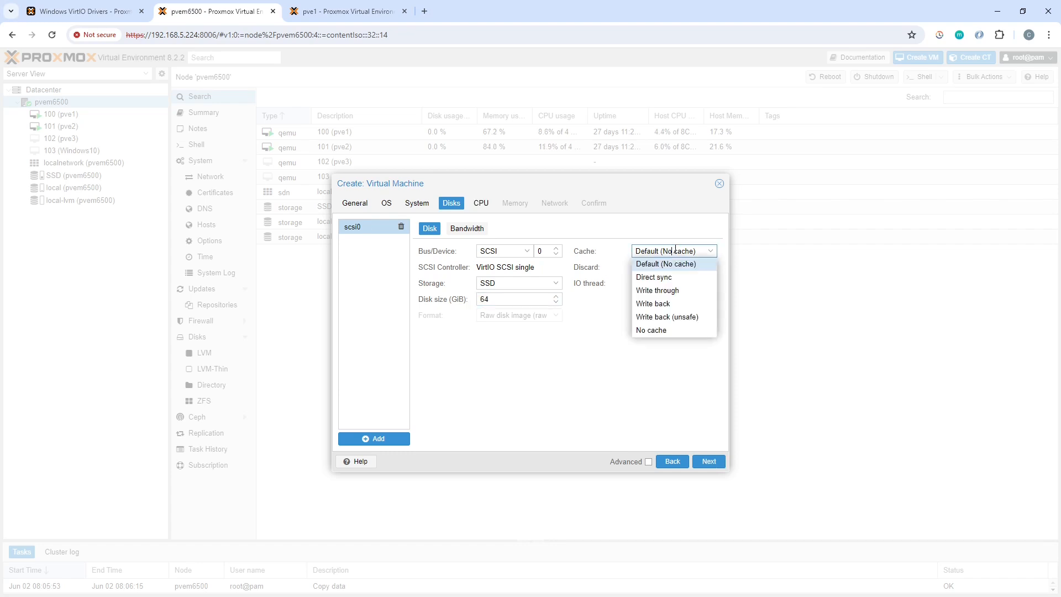
pyautogui.click(684, 305)
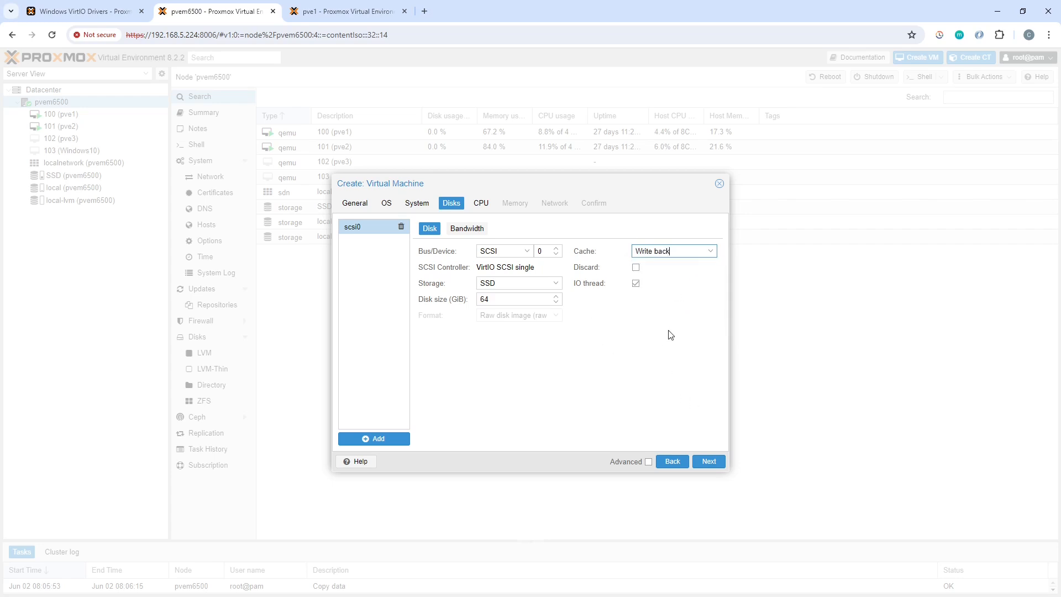
pyautogui.click(712, 464)
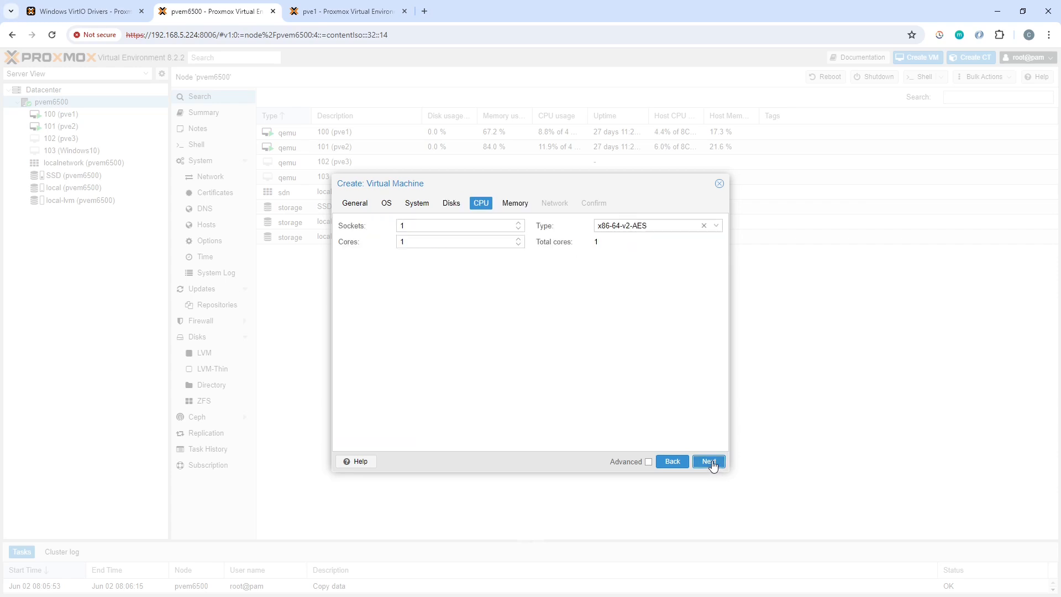
# Step: Give the VM 2 CPU sockets and set the CPU type to host
pyautogui.click(520, 223)
pyautogui.click(717, 225)
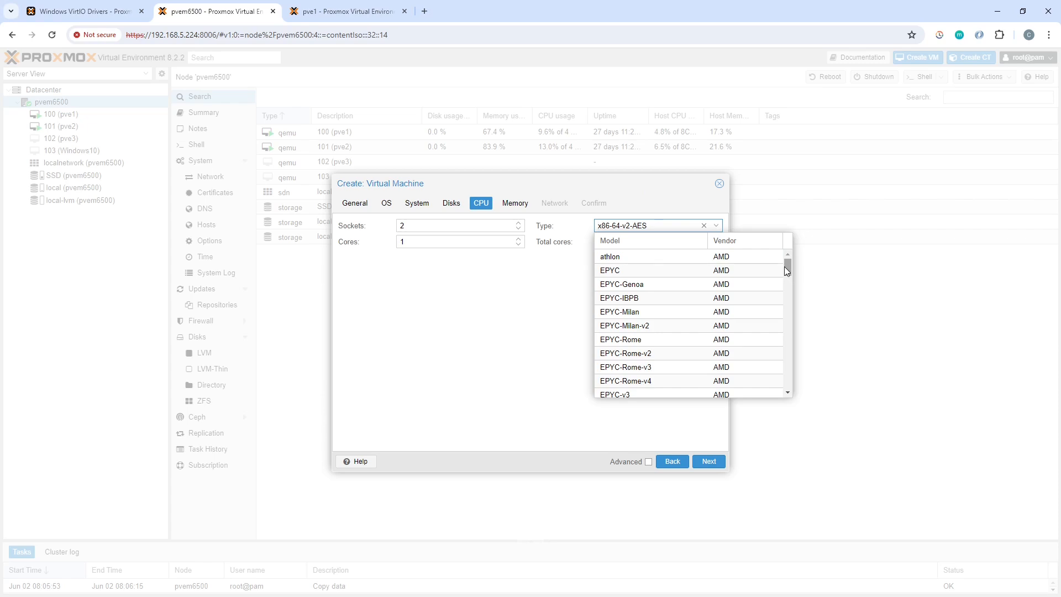
pyautogui.moveTo(787, 266); pyautogui.dragTo(788, 385)
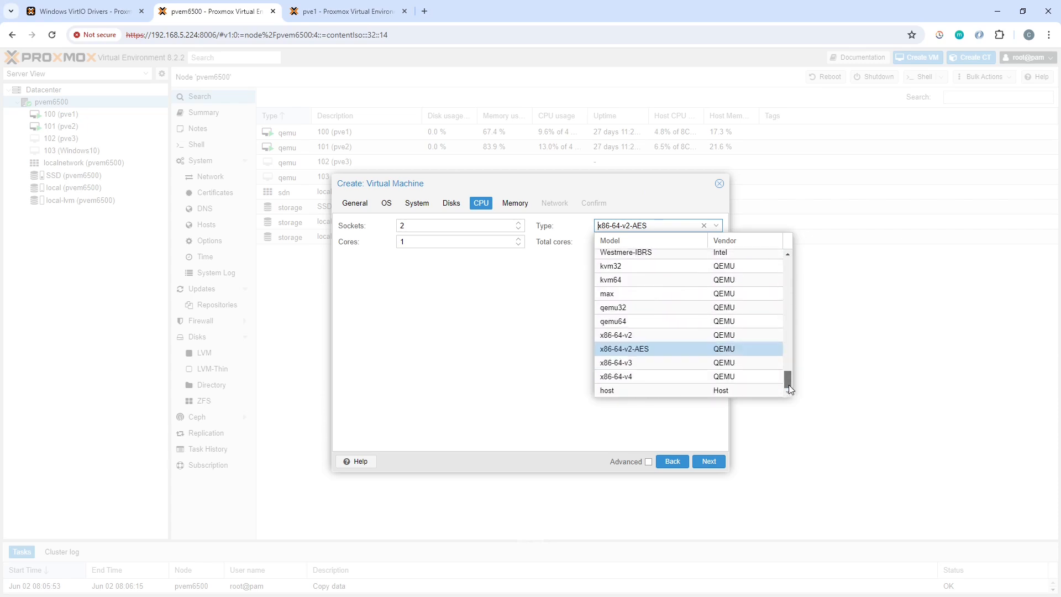
pyautogui.click(641, 390)
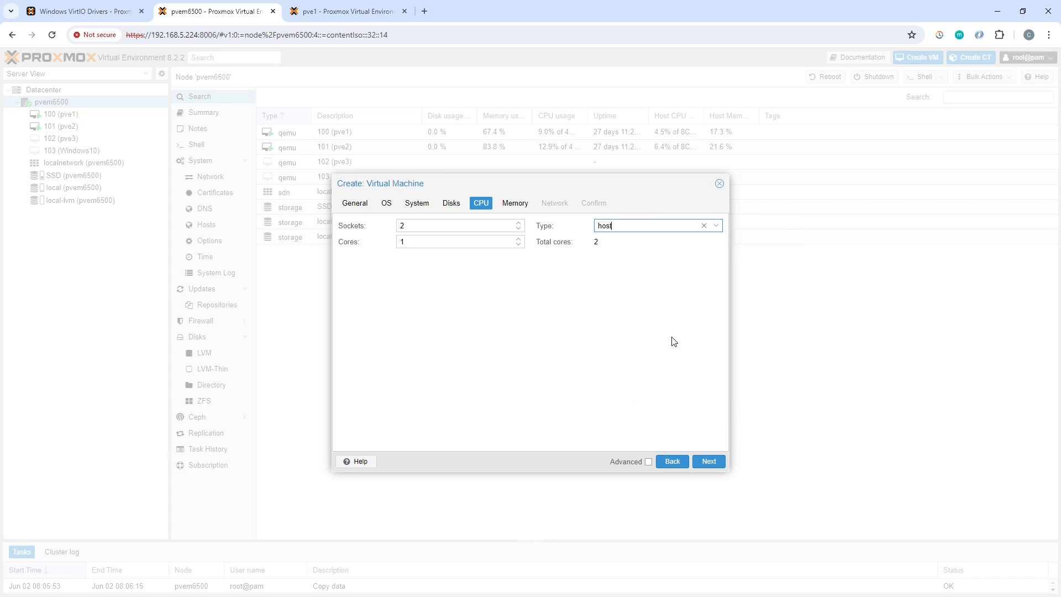
pyautogui.click(709, 462)
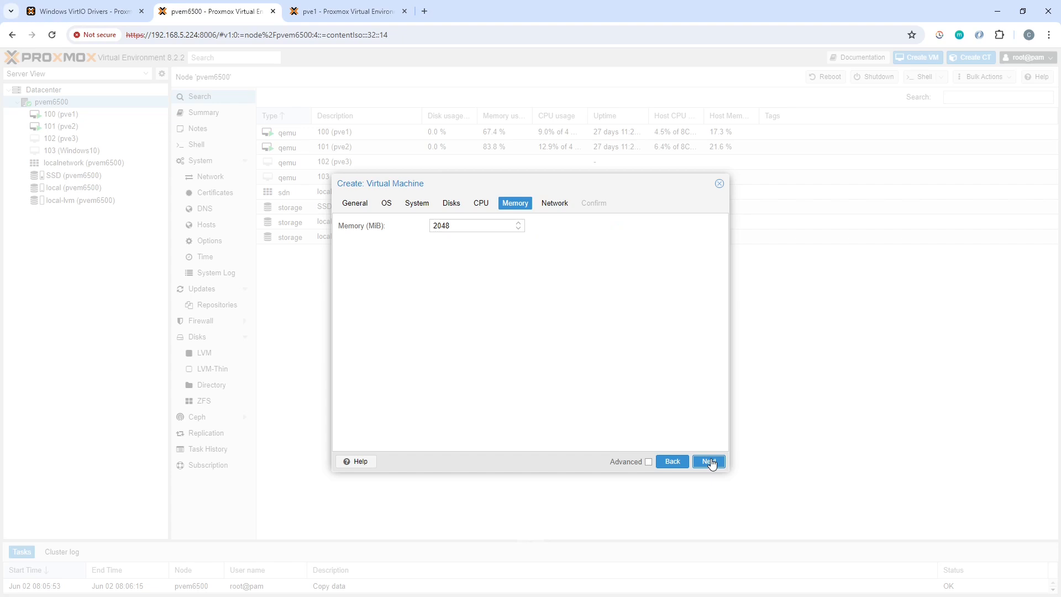
# Step: Set the memory to 4096 MiB and create the VM with the default network settings
pyautogui.moveTo(457, 227); pyautogui.dragTo(418, 231)
pyautogui.write('4096')
pyautogui.click(709, 462)
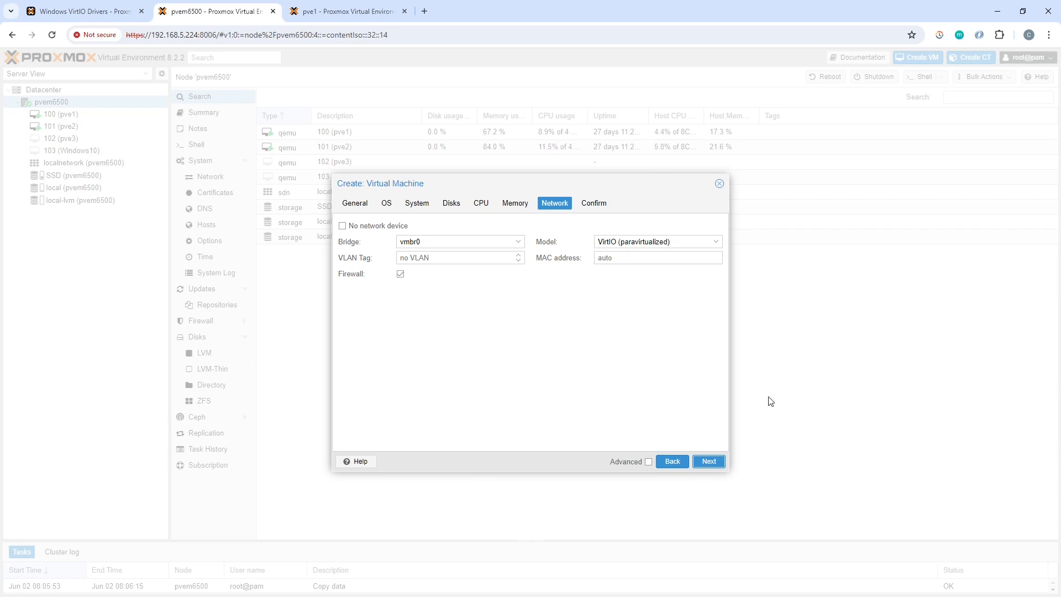
pyautogui.click(713, 464)
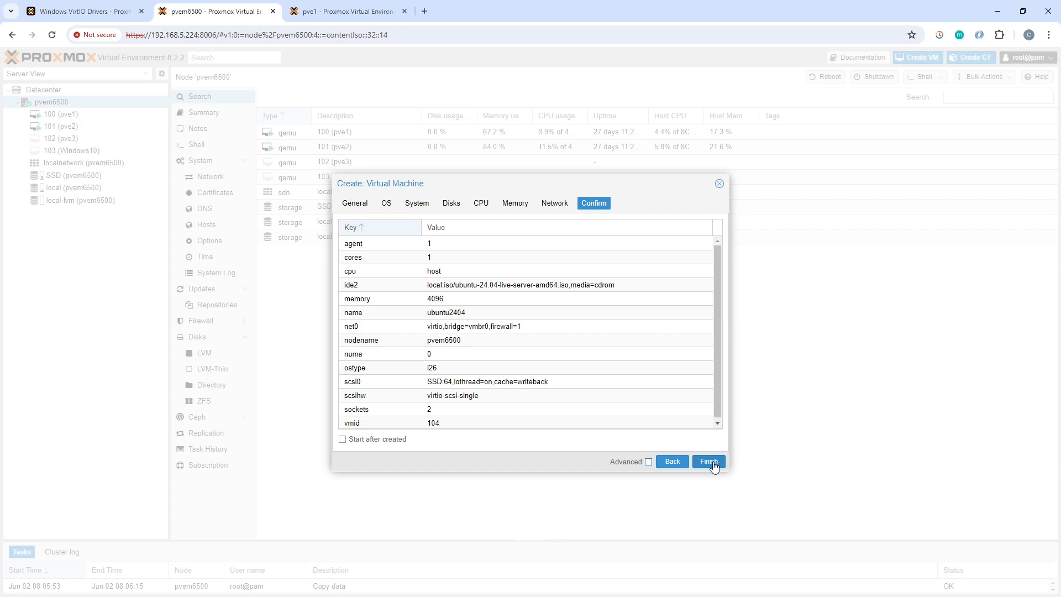
pyautogui.click(710, 462)
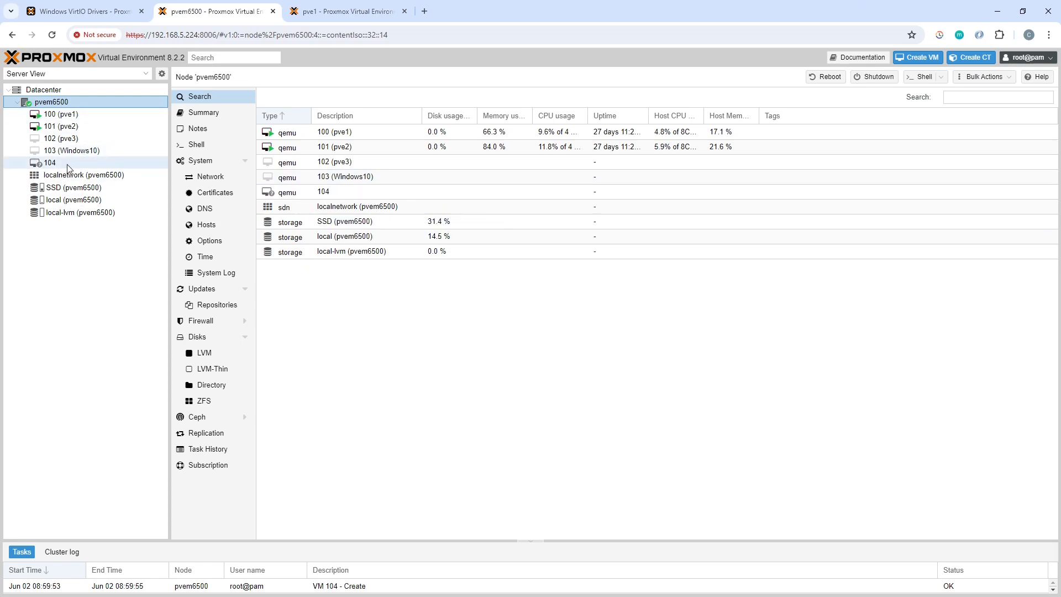
# Step: Start VM 104 and boot the "Try or Install Ubuntu Server" entry in its console
pyautogui.click(60, 162)
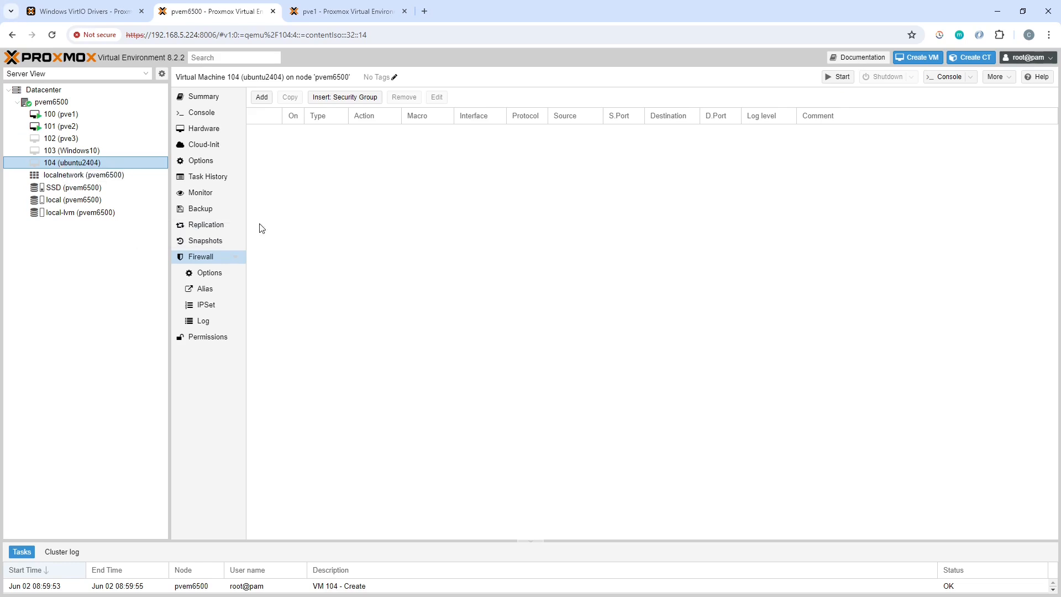
pyautogui.click(841, 77)
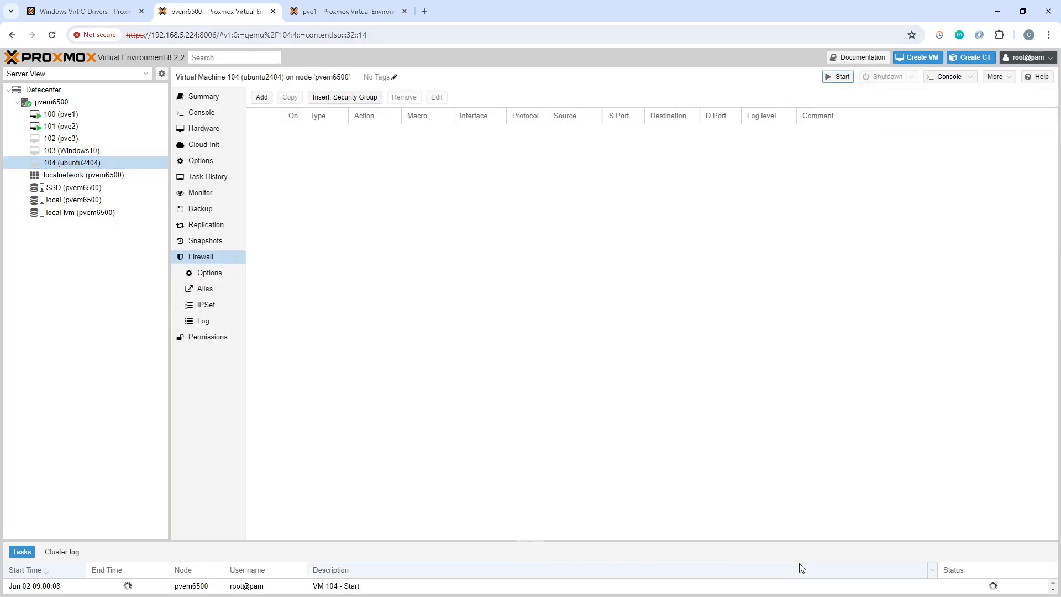
pyautogui.click(946, 77)
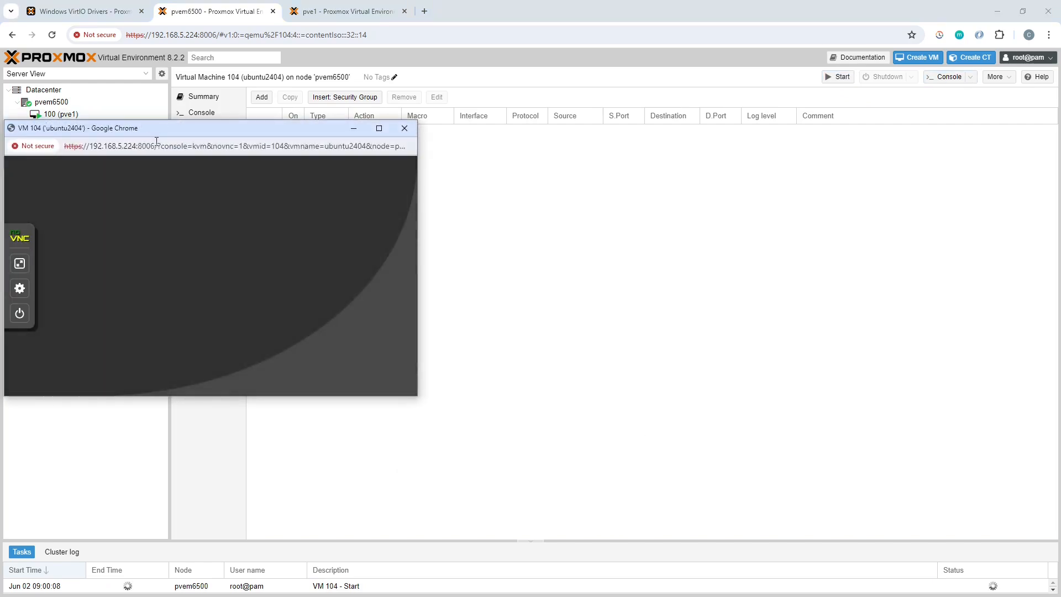
pyautogui.moveTo(154, 128); pyautogui.dragTo(442, 105)
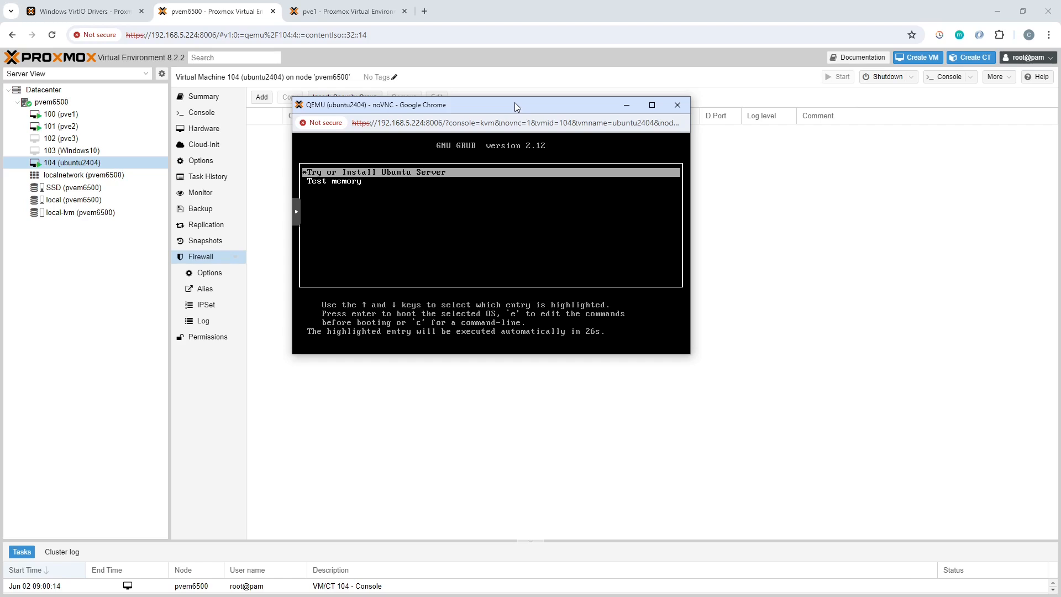
pyautogui.press('Return')
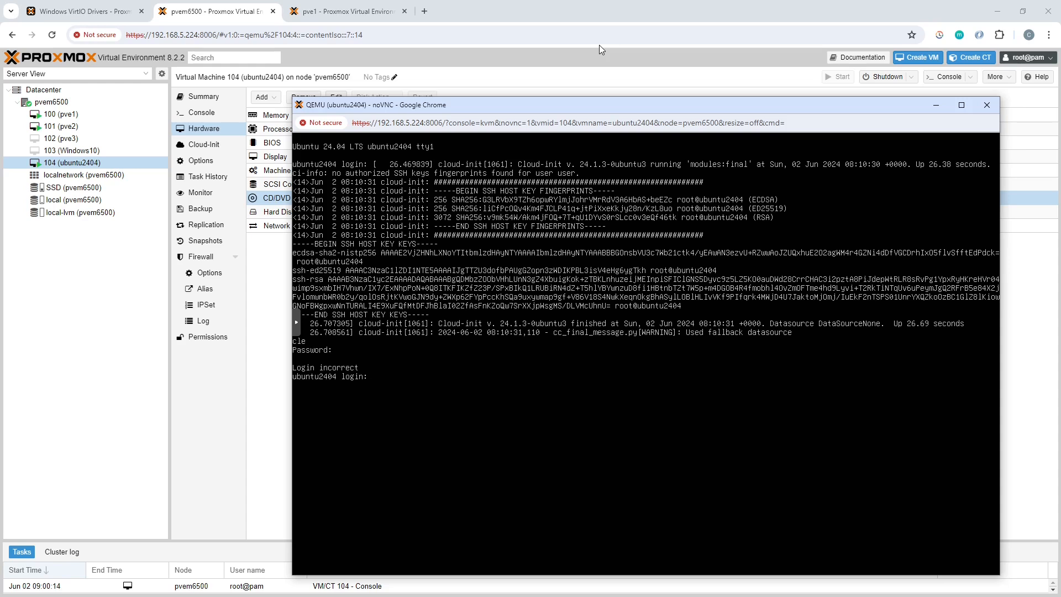
# Step: Log in to the Ubuntu console as user with the account password
pyautogui.write('user')
pyautogui.press('Return')
pyautogui.press('Return')
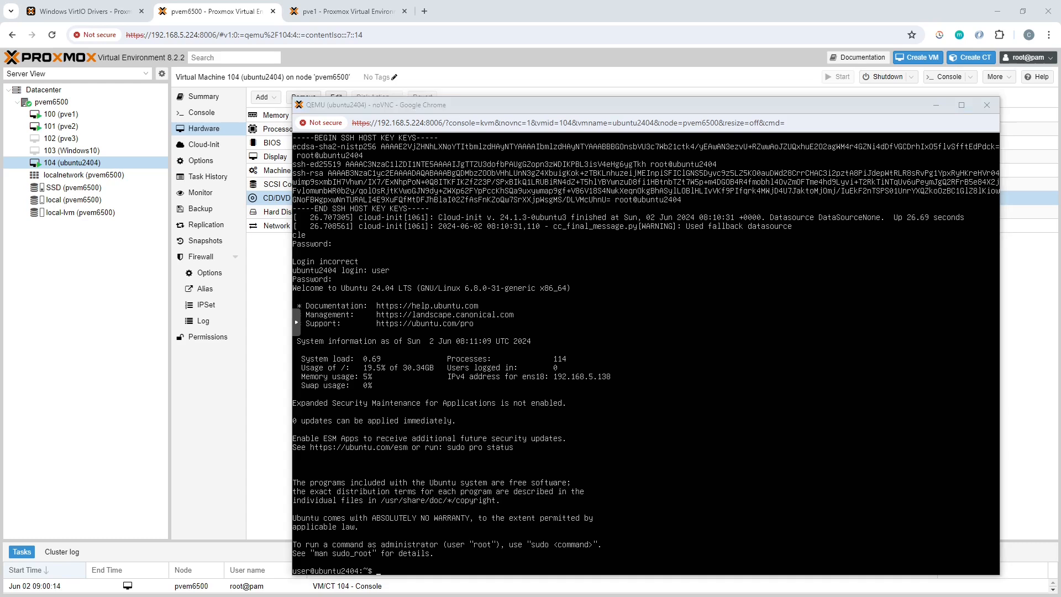
pyautogui.moveTo(0, 105); pyautogui.dragTo(539, 144)
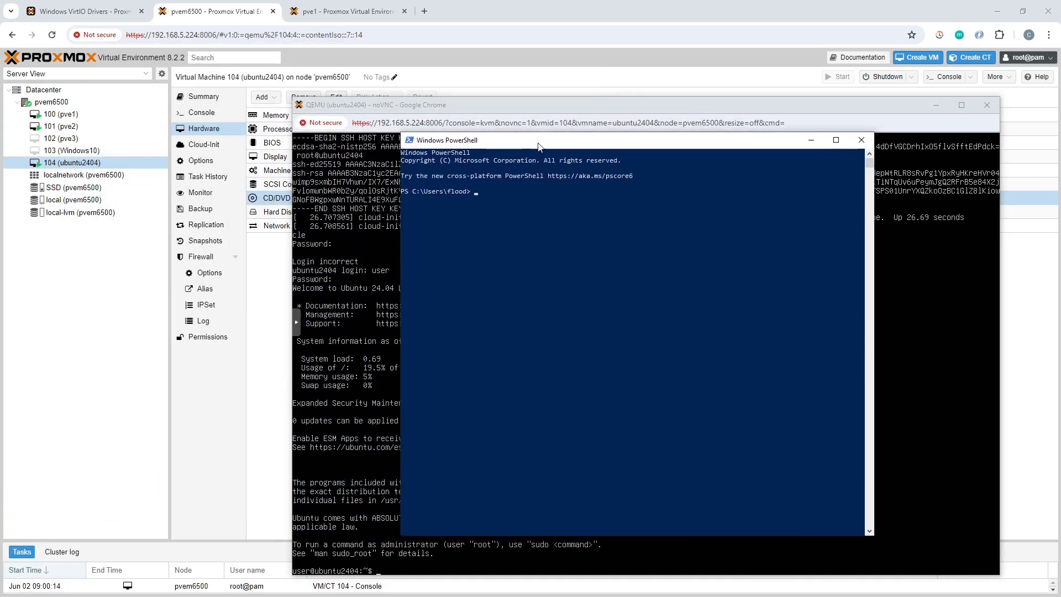
pyautogui.click(495, 300)
pyautogui.write('ssh user@192.168.5.138')
pyautogui.press('Return')
# Step: Accept the host's fingerprint with yes and enter the account password to complete the SSH login
pyautogui.write('yes')
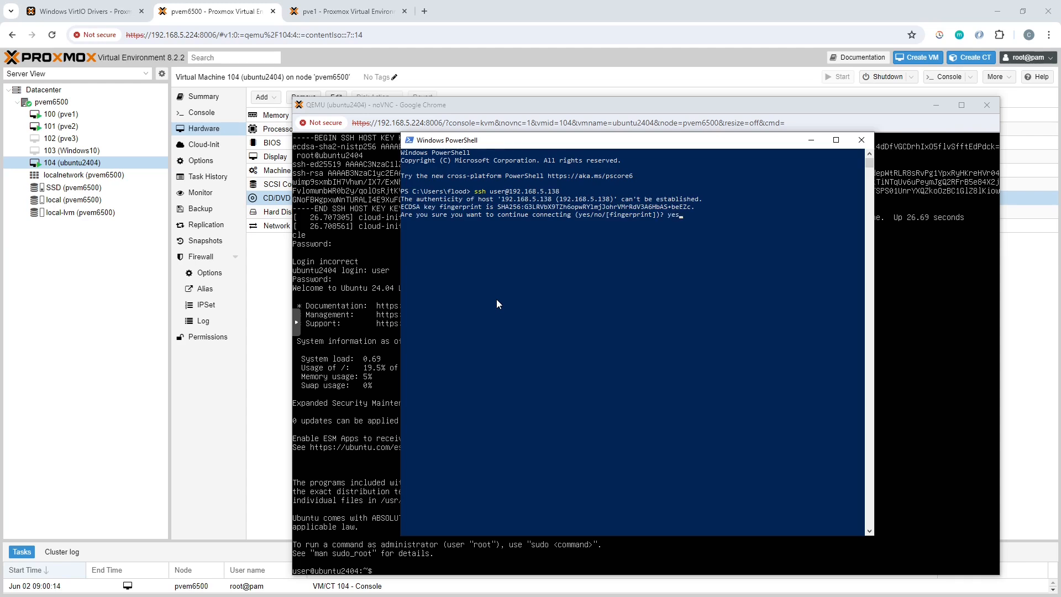
pyautogui.press('Return')
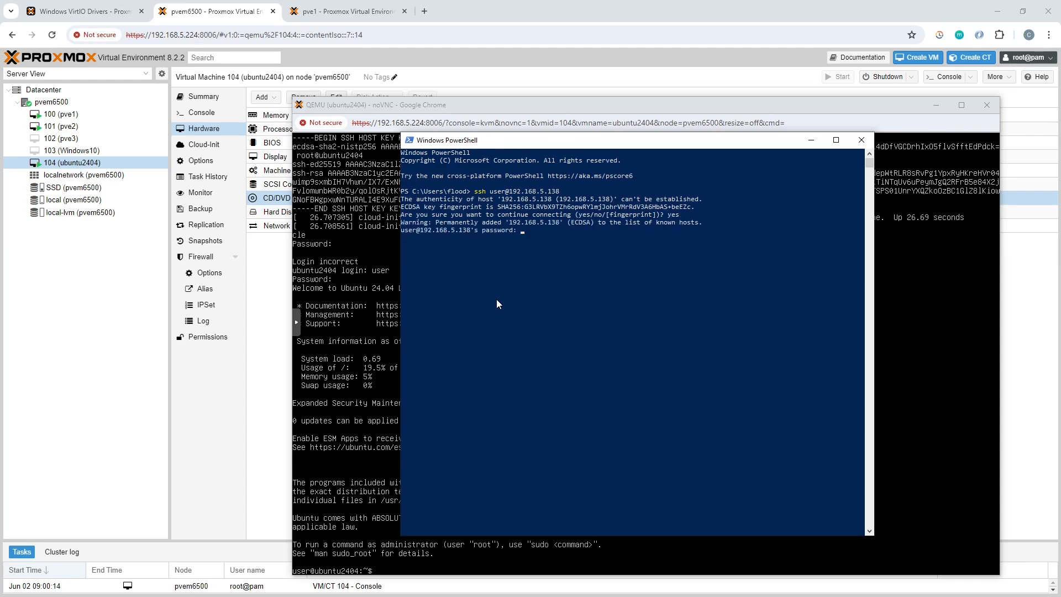
pyautogui.press('Return')
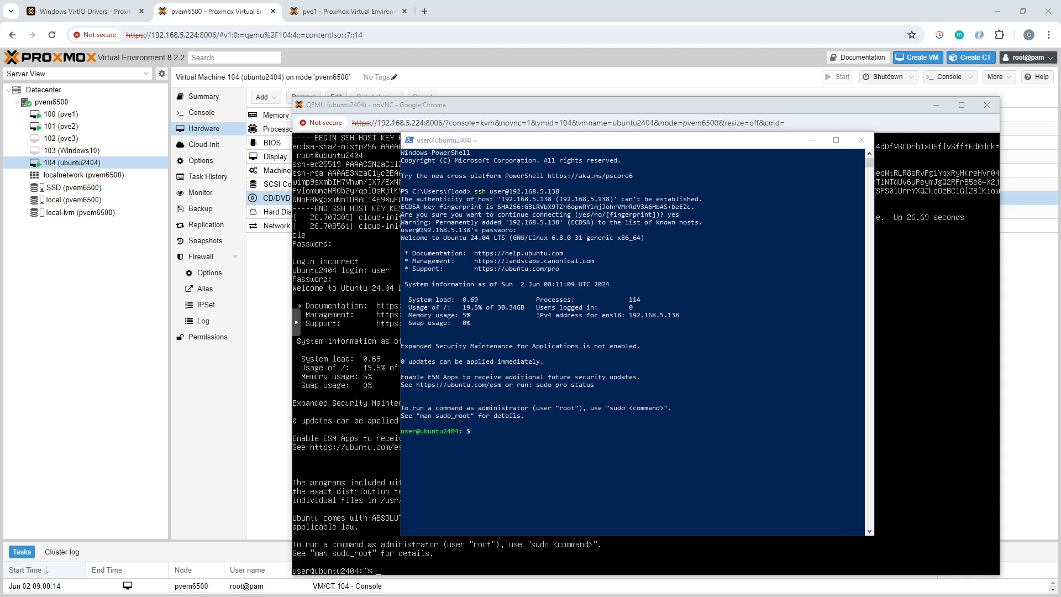
# Step: Check the kernel configuration for VirtIO support by running grep -i virtio /boot/config-$(uname -r) in the SSH session
pyautogui.click(642, 142)
pyautogui.rightClick(531, 434)
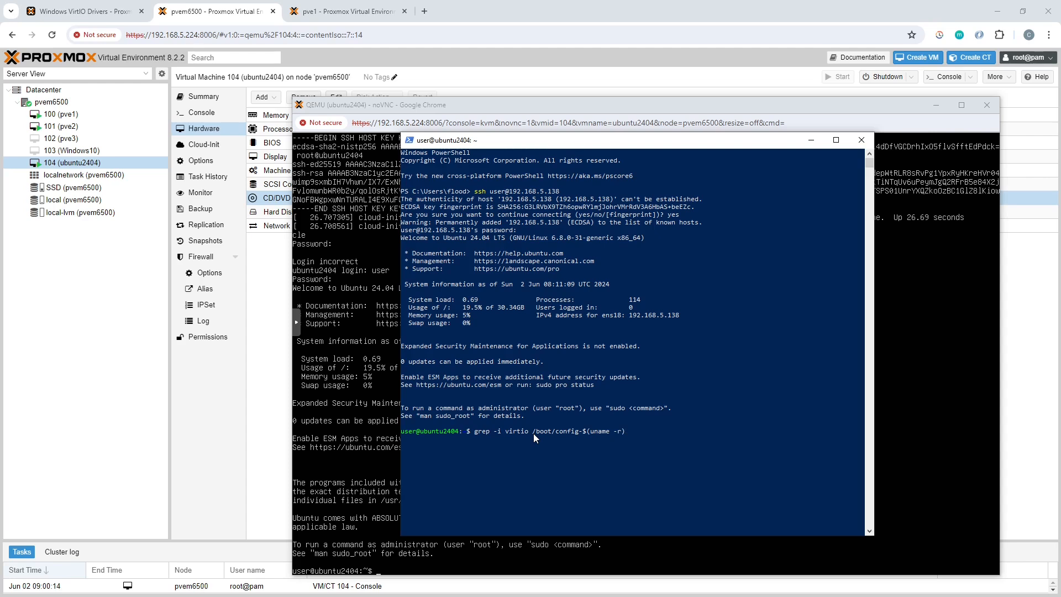
pyautogui.press('Return')
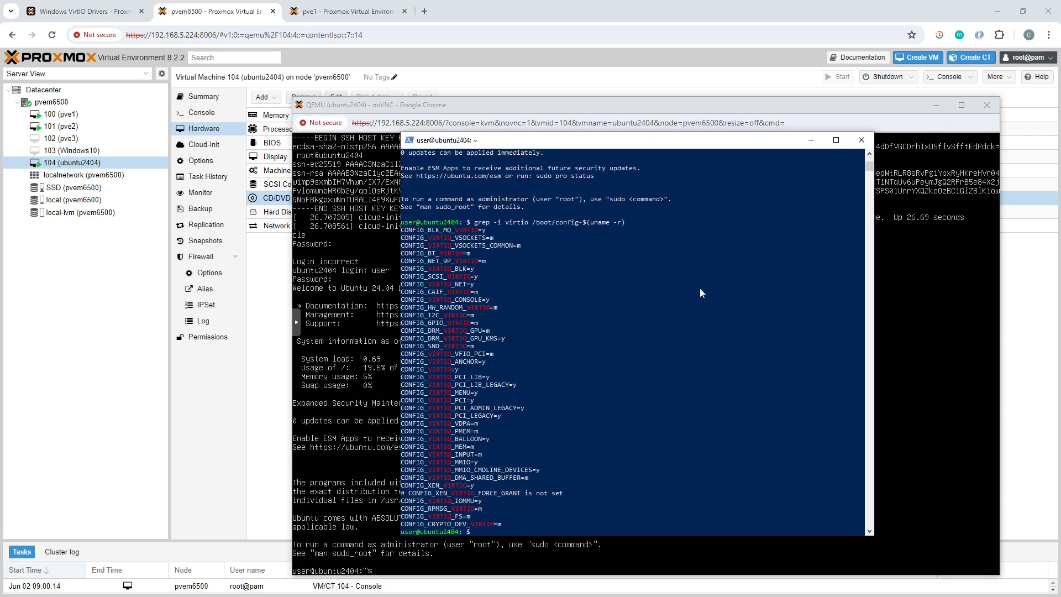
# Step: Return to the VM's noVNC console and run sudo apt-get install qemu-guest-agent, entering the sudo password and confirming the installation with y
pyautogui.click(364, 274)
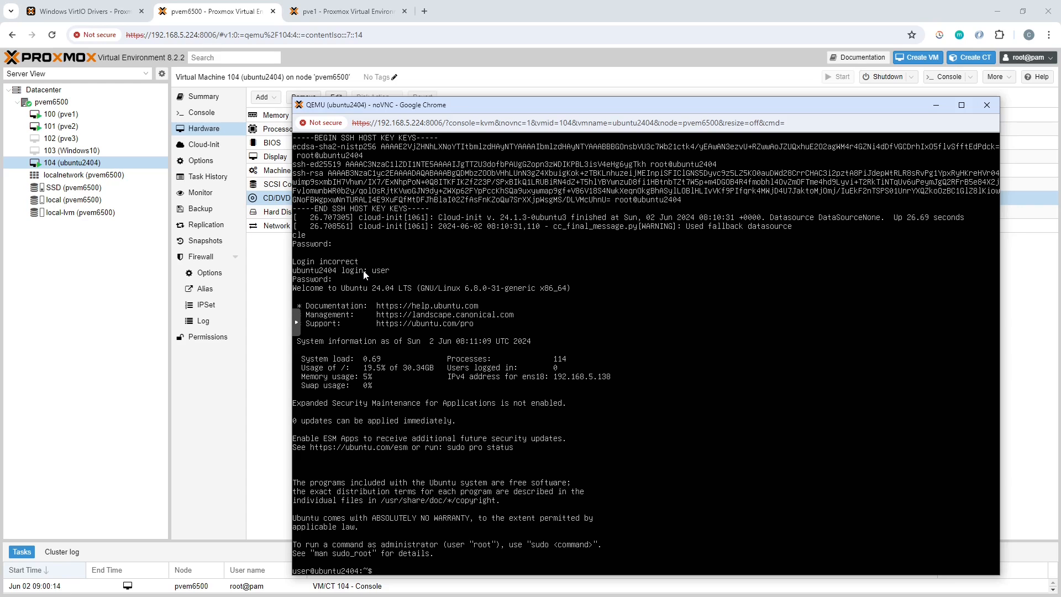
pyautogui.write('sudo apt-get install qemu-guest-agent')
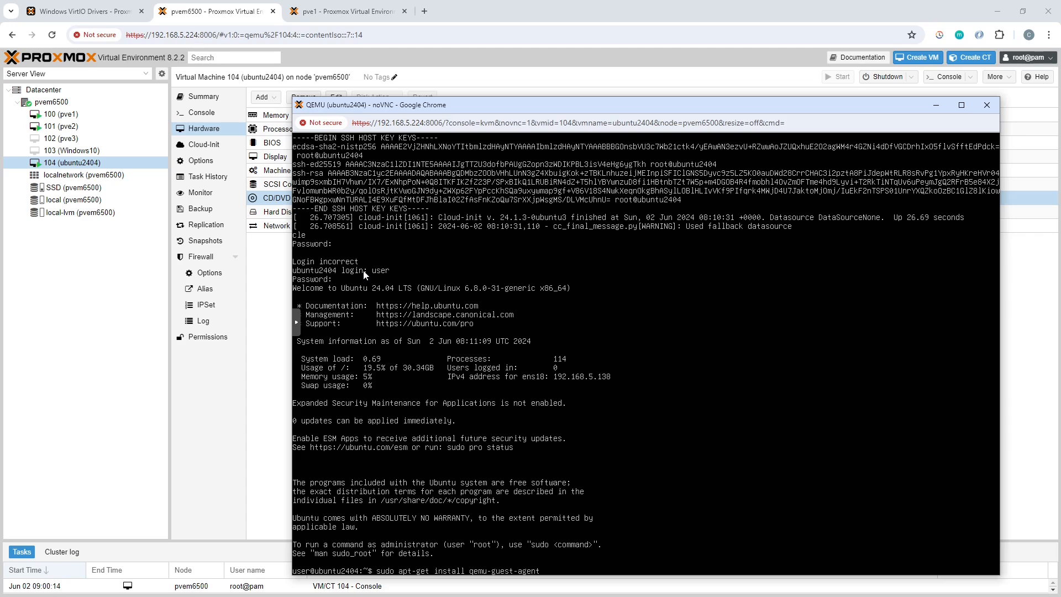
pyautogui.press('Return')
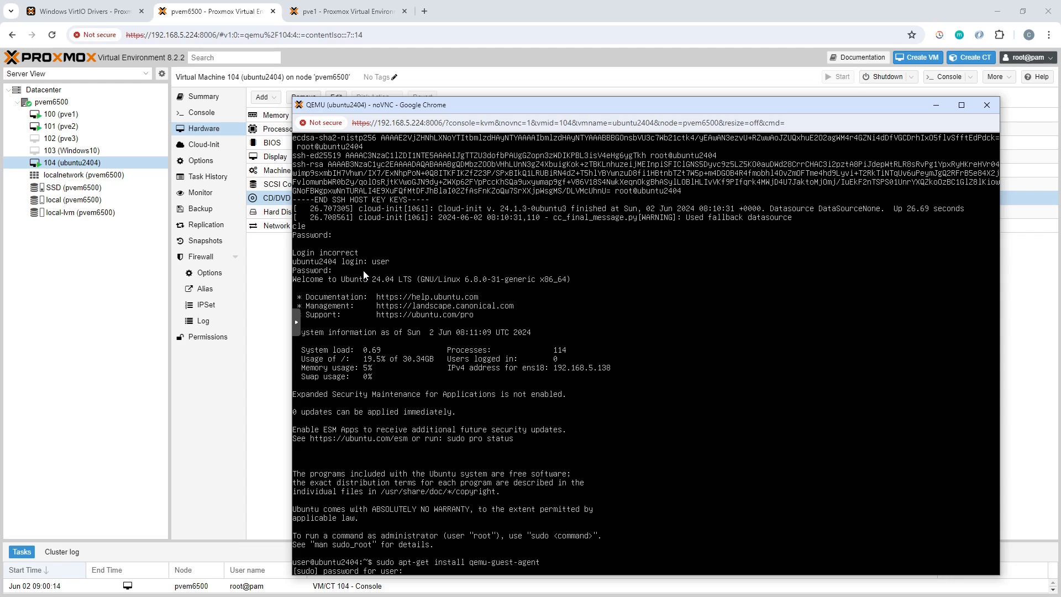
pyautogui.press('Return')
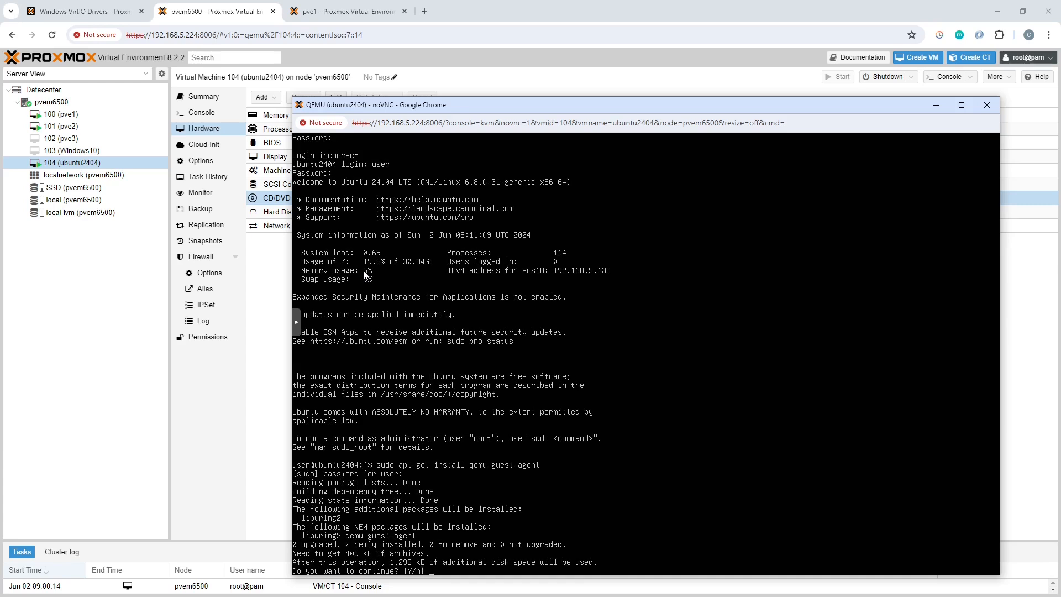
pyautogui.press('Return')
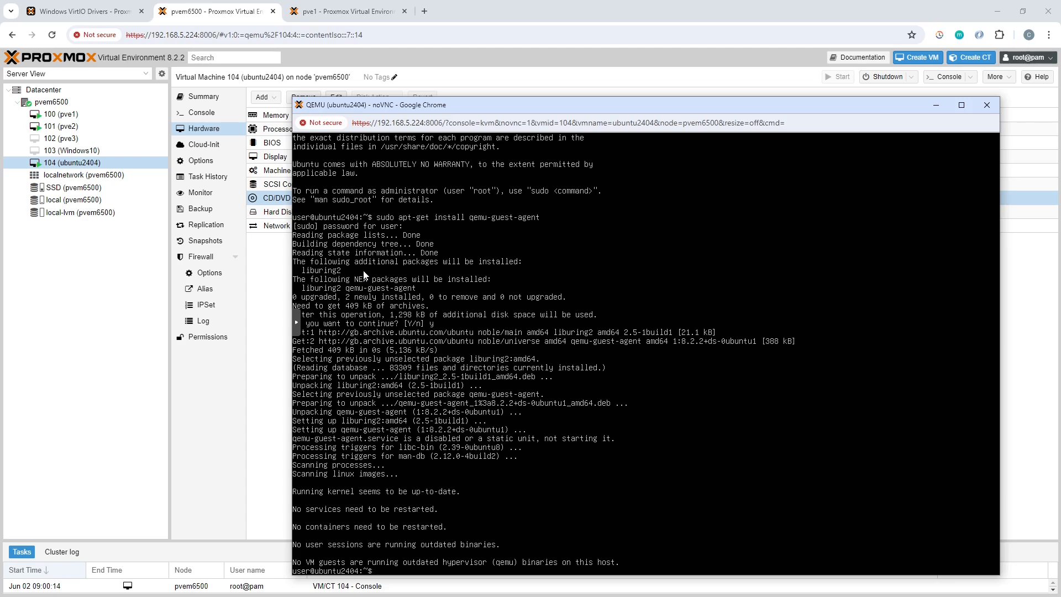
# Step: Enable the guest agent service by running sudo systemctl enable qemu-guest-agent
pyautogui.write('sudo systemctl enable')
pyautogui.write('qemu-guest-agen')
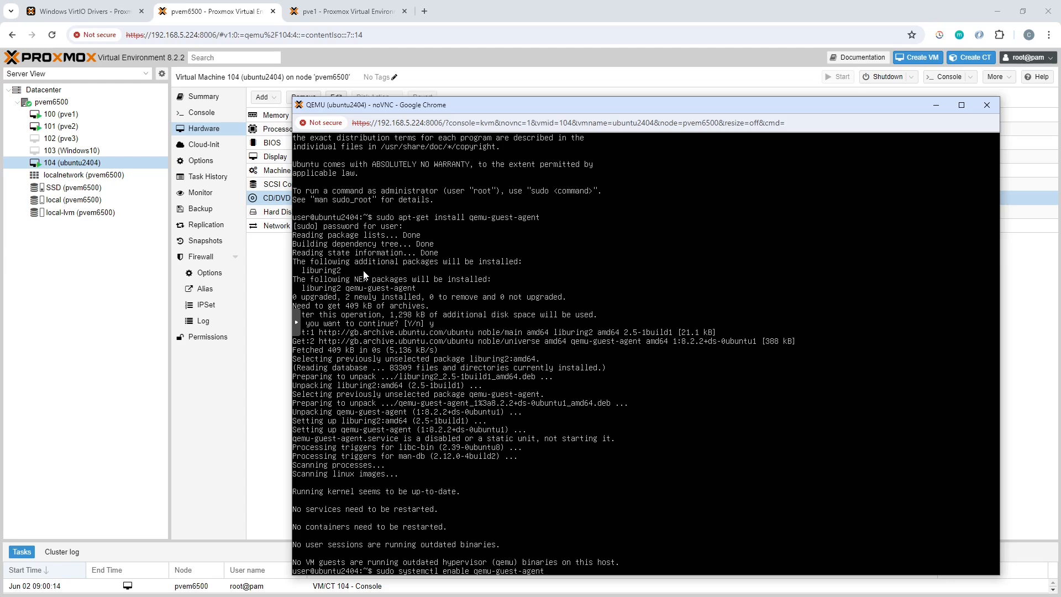
pyautogui.write('t')
pyautogui.press('Return')
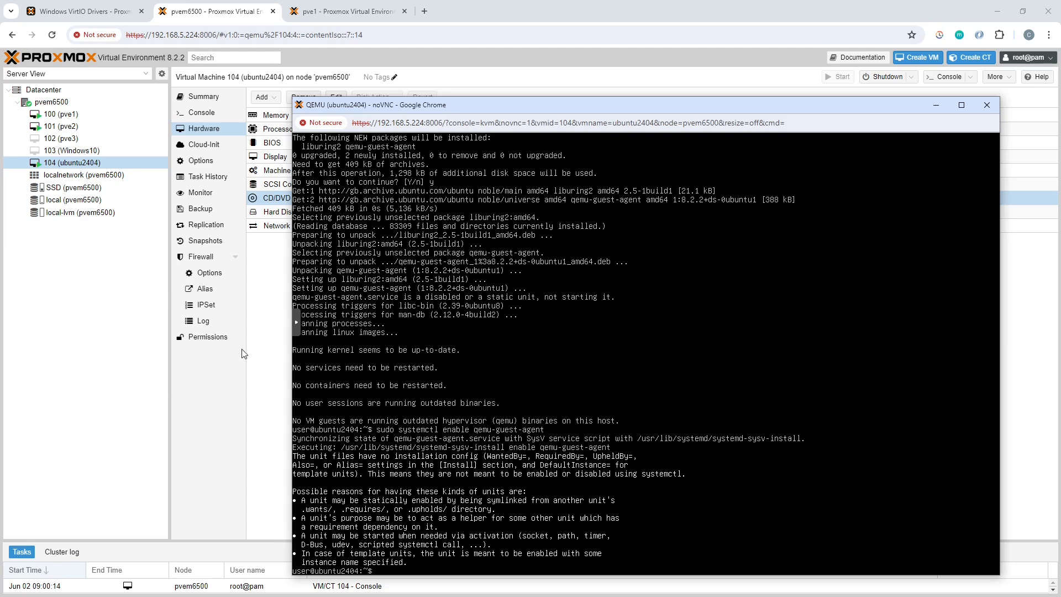
# Step: Go back to the Proxmox window and check the QEMU Guest Agent setting in the options of VM 104 (ubuntu2404)
pyautogui.click(275, 292)
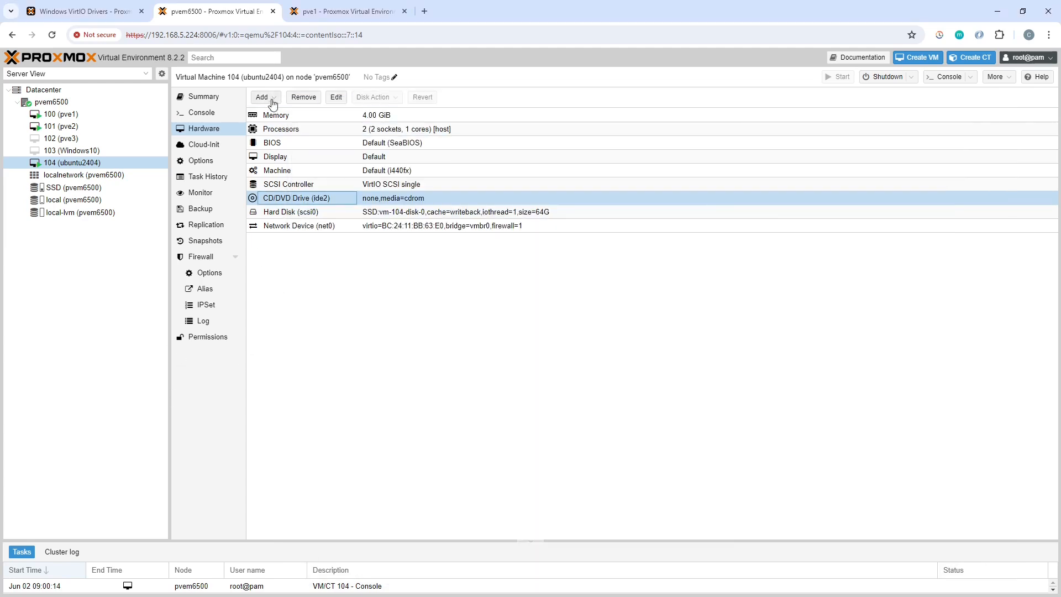
pyautogui.click(200, 161)
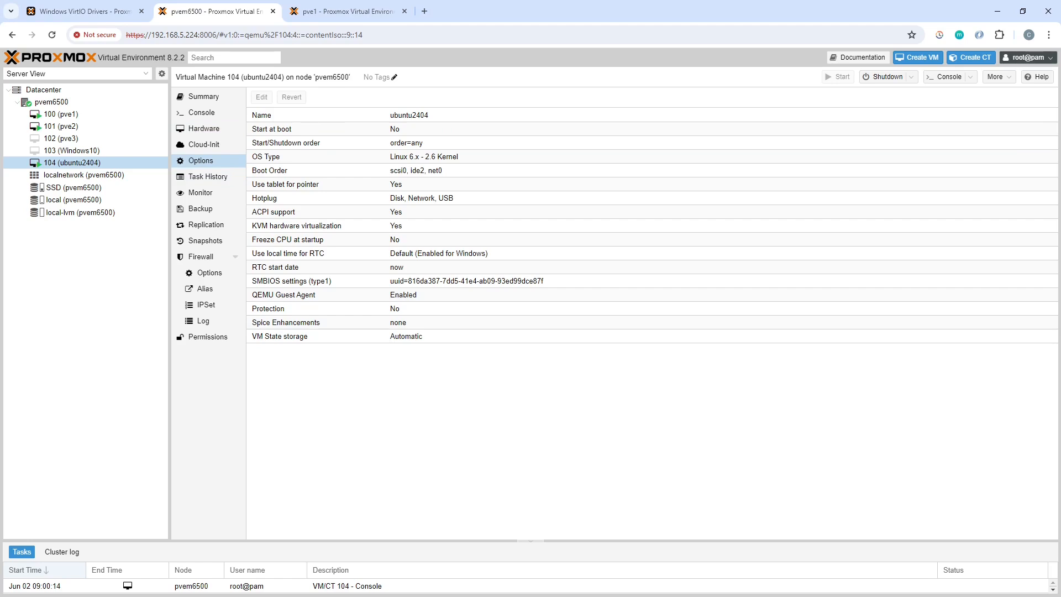
# Step: Return to the VM console and start the guest agent service with sudo systemctl start qemu-guest-agent
pyautogui.hotkey('alt', 'Tab')
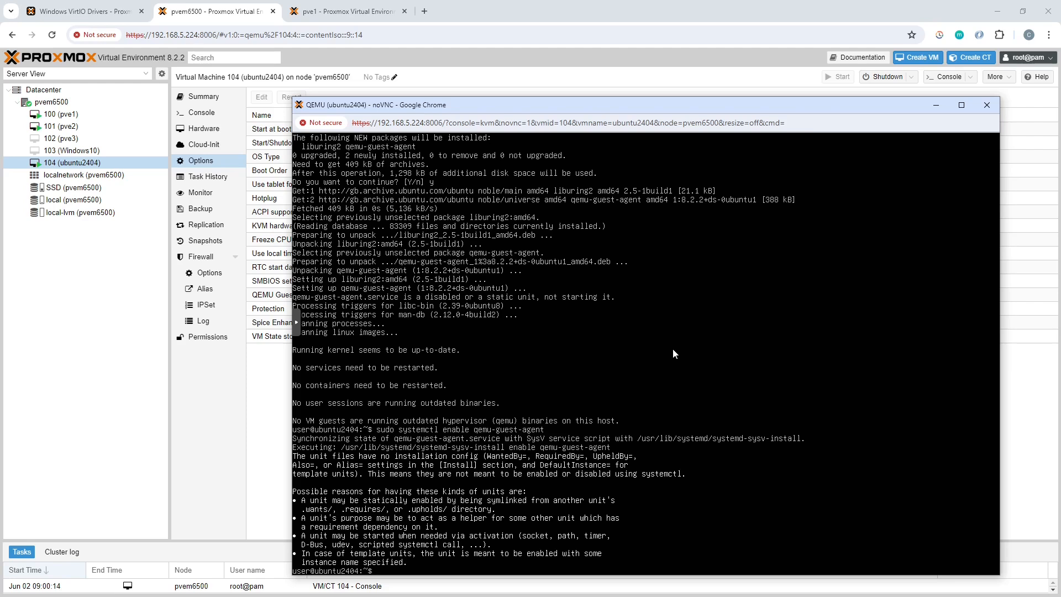
pyautogui.press('Up')
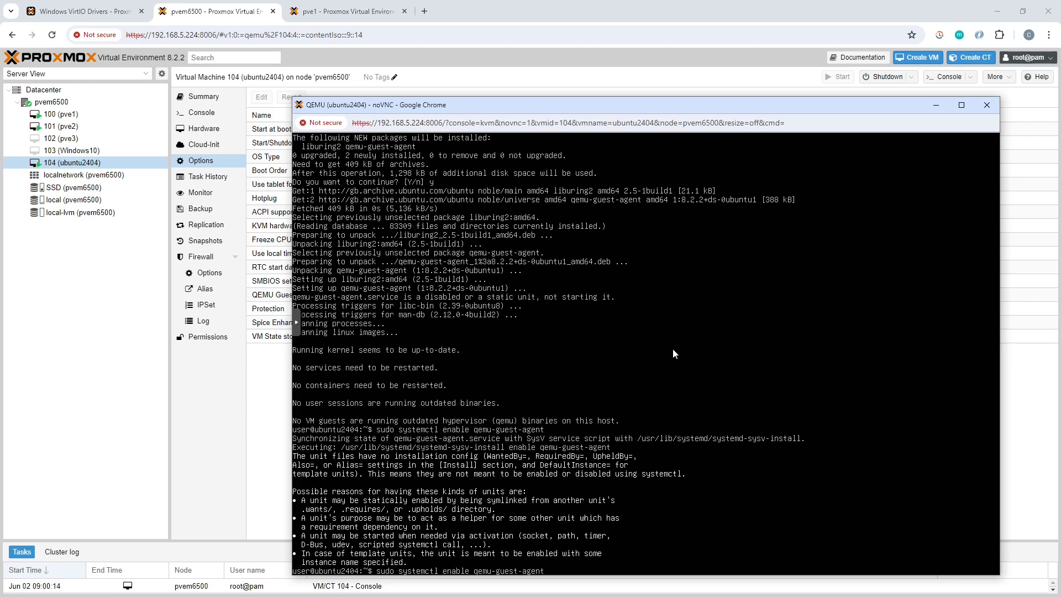
pyautogui.press('Left')
pyautogui.press('Left')
pyautogui.press('Left')
pyautogui.press('Left')
pyautogui.press('Left')
pyautogui.press('Left')
pyautogui.press('Left')
pyautogui.press('Left')
pyautogui.press('Left')
pyautogui.press('Left')
pyautogui.press('Left')
pyautogui.press('Left')
pyautogui.press('Left')
pyautogui.press('Left')
pyautogui.press('Left')
pyautogui.press('Left')
pyautogui.press('Left')
pyautogui.press('BackSpace')
pyautogui.press('BackSpace')
pyautogui.press('BackSpace')
pyautogui.press('BackSpace')
pyautogui.press('BackSpace')
pyautogui.press('BackSpace')
pyautogui.write('start')
pyautogui.press('Return')
# Step: Check the guest agent service's state by running sudo systemctl status qemu-guest-agent
pyautogui.press('Up')
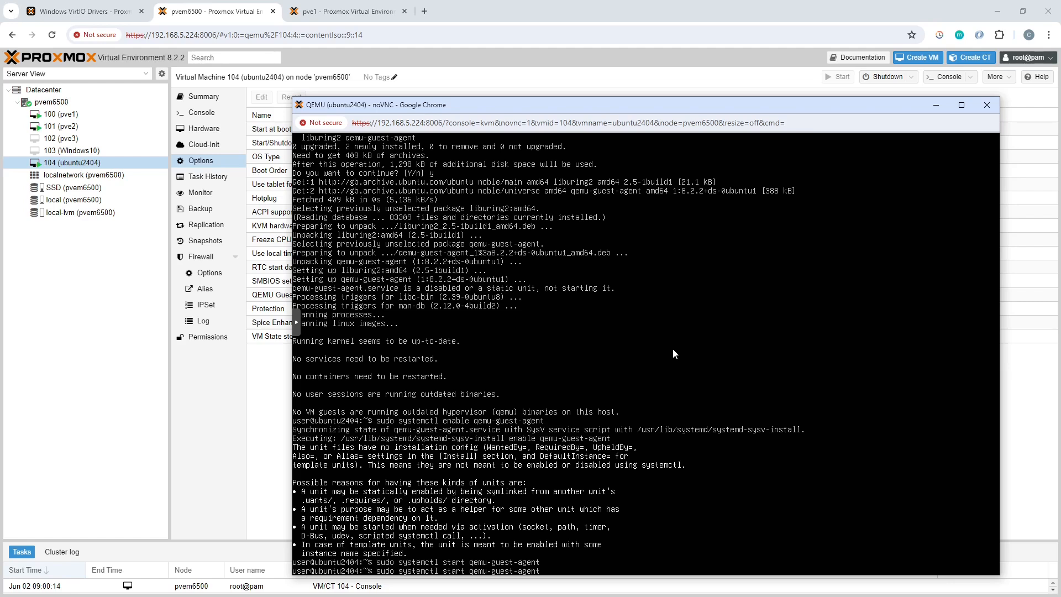
pyautogui.press('BackSpace')
pyautogui.press('BackSpace')
pyautogui.write('tus')
pyautogui.press('Return')
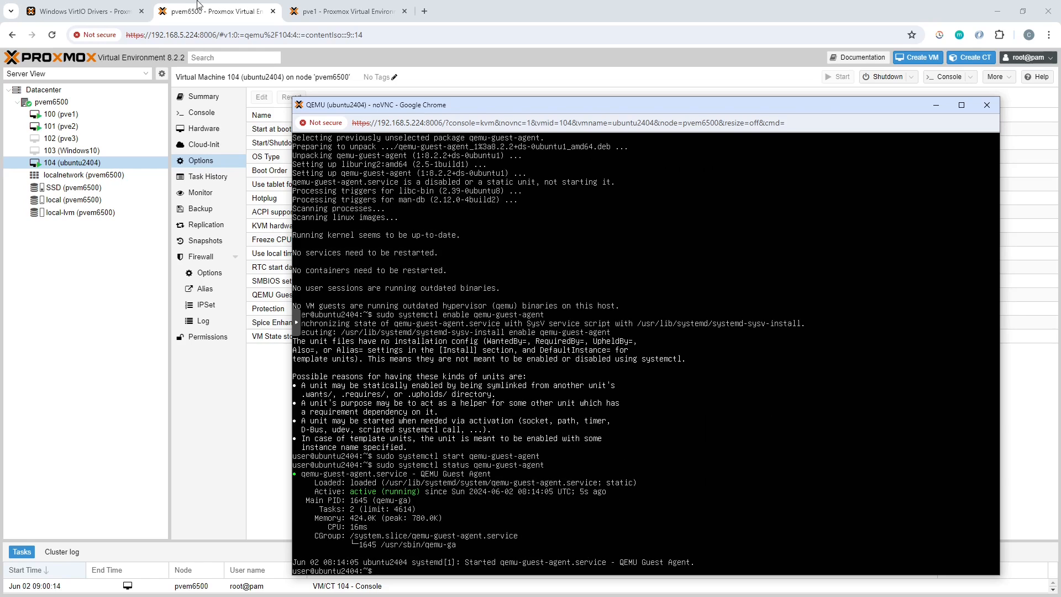
# Step: Go back to the Proxmox window and view the summary of VM 104 to check the IP addresses reported by the guest agent
pyautogui.click(259, 426)
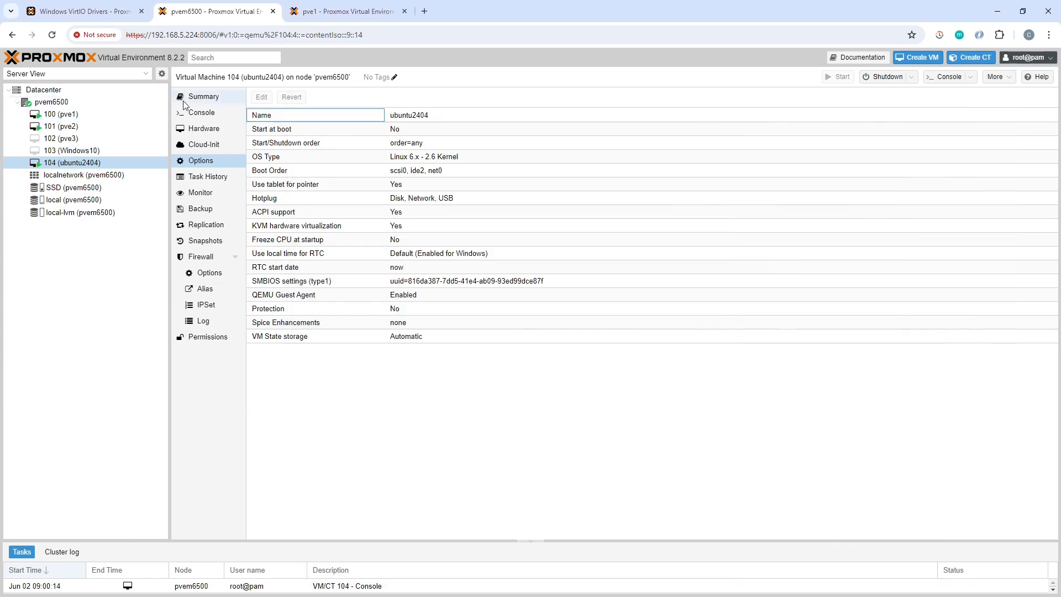
pyautogui.click(205, 101)
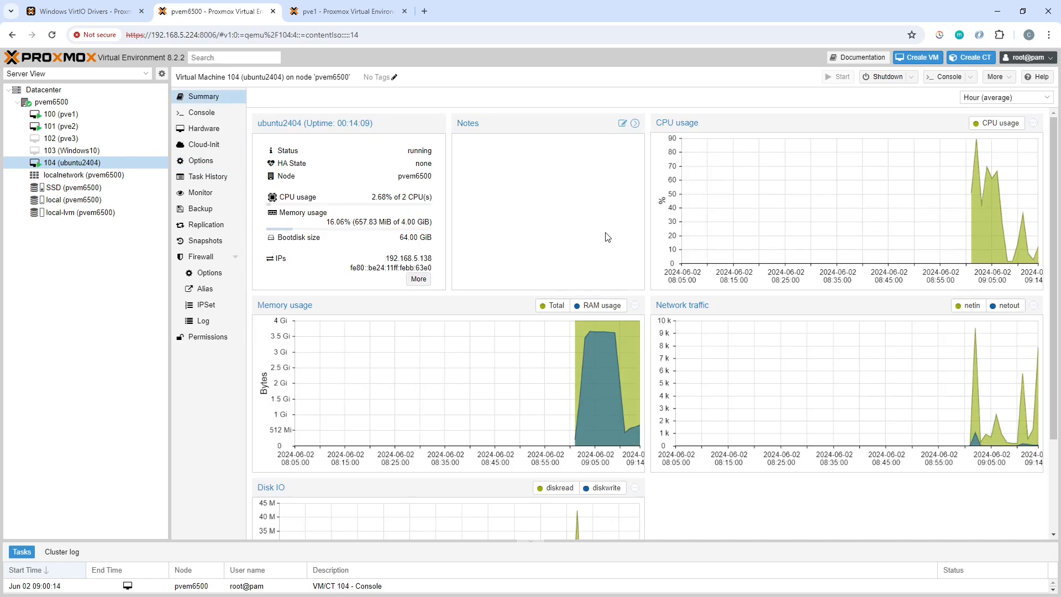